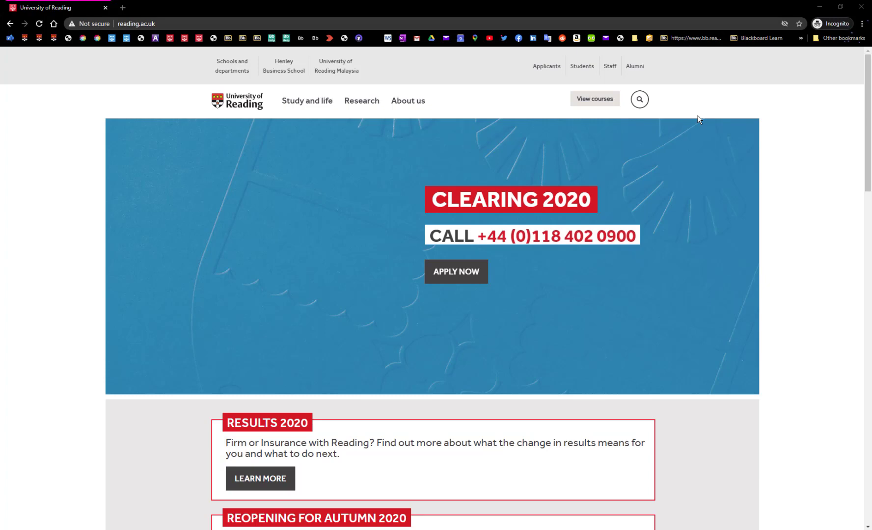
Open the Current students page and follow the 'Go to Me@Reading' link
left_click(589, 70)
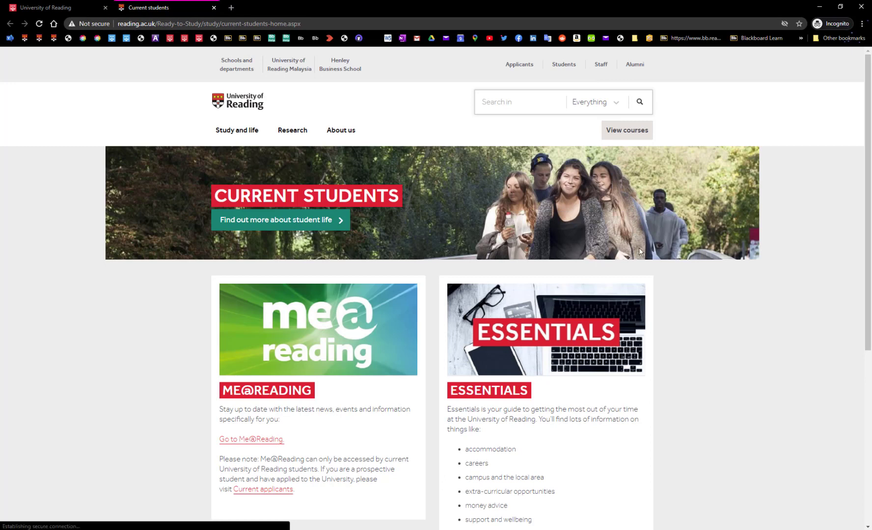
scroll(731, 314, "down", 1)
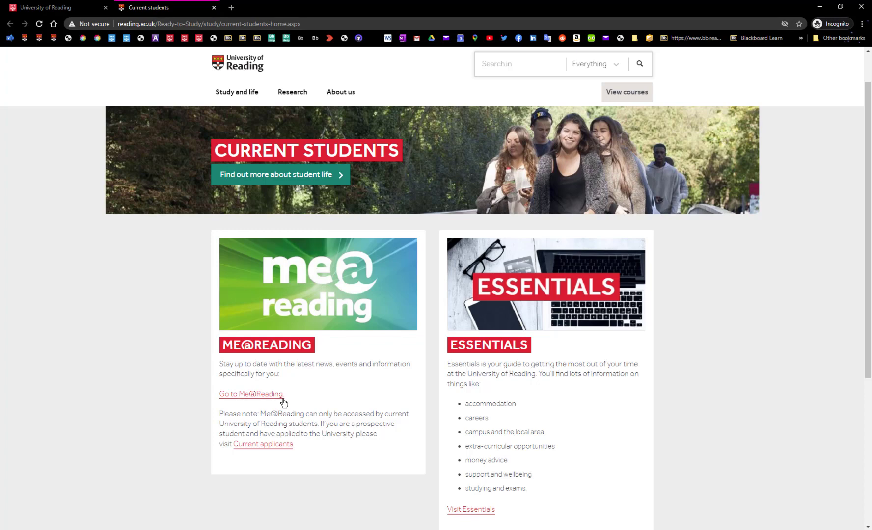
left_click(277, 399)
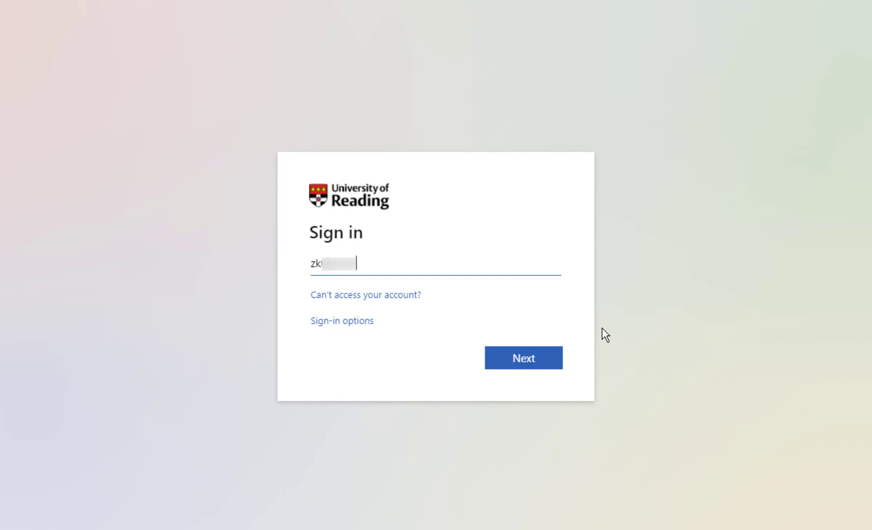
type("@student")
type(".reading.ac.uk")
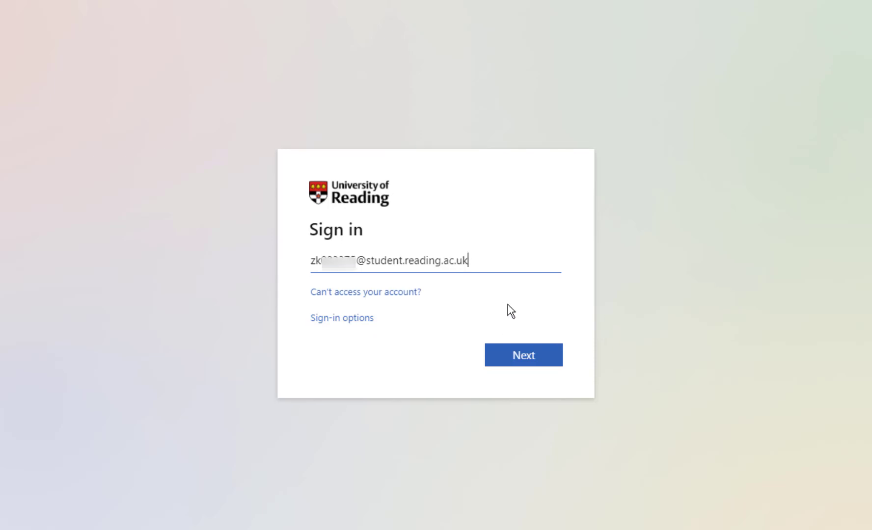
Submit the student email address on the Microsoft sign-in page
left_click(519, 364)
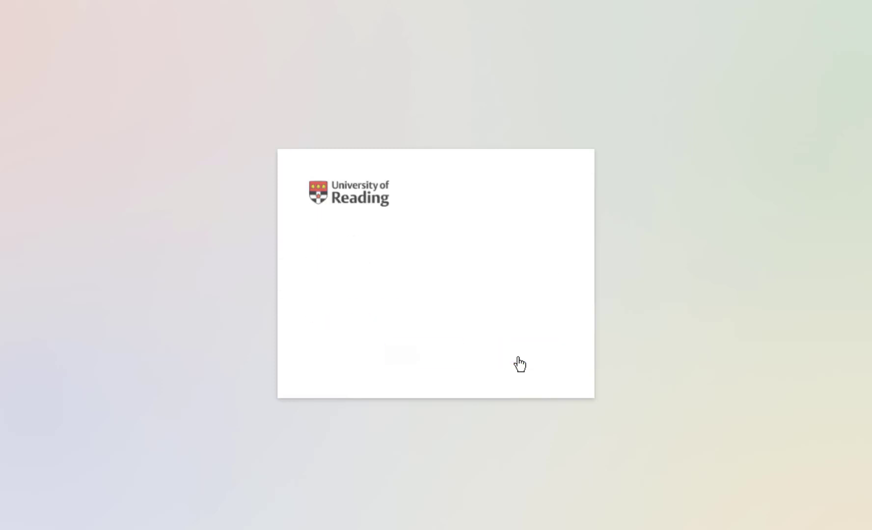
Enter the account password in the Password field and sign in
left_click(429, 290)
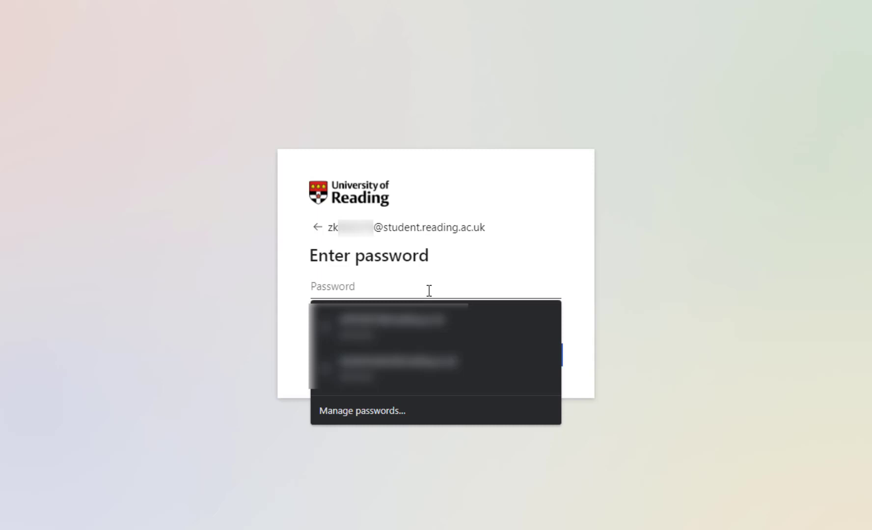
type("•••••")
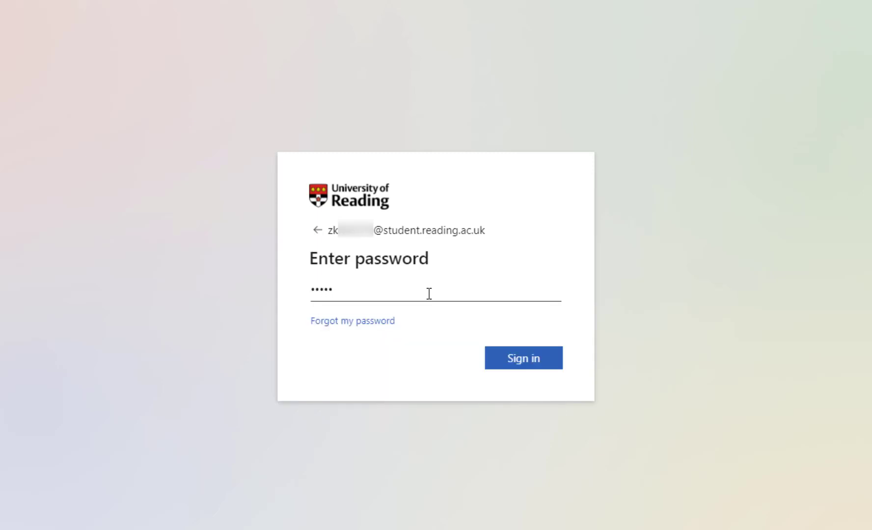
type("••••••")
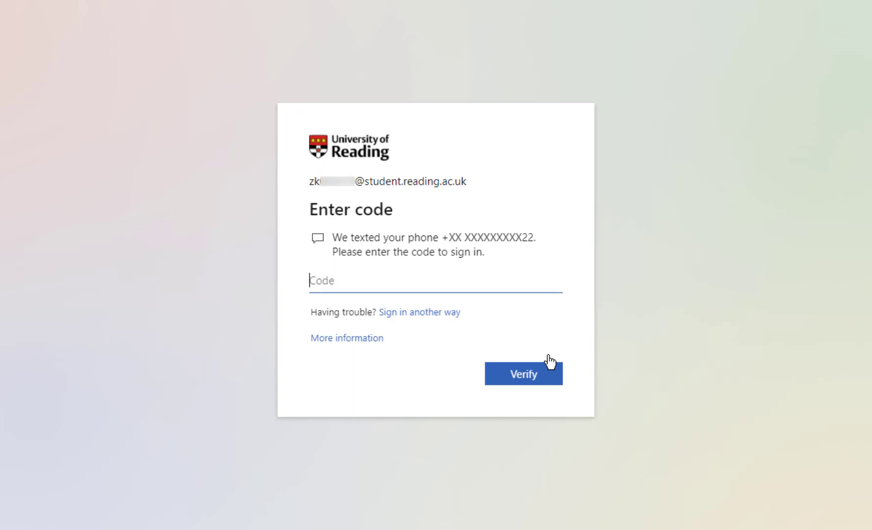
Enter the verification code texted to the phone and verify it
left_click(488, 325)
left_click(488, 286)
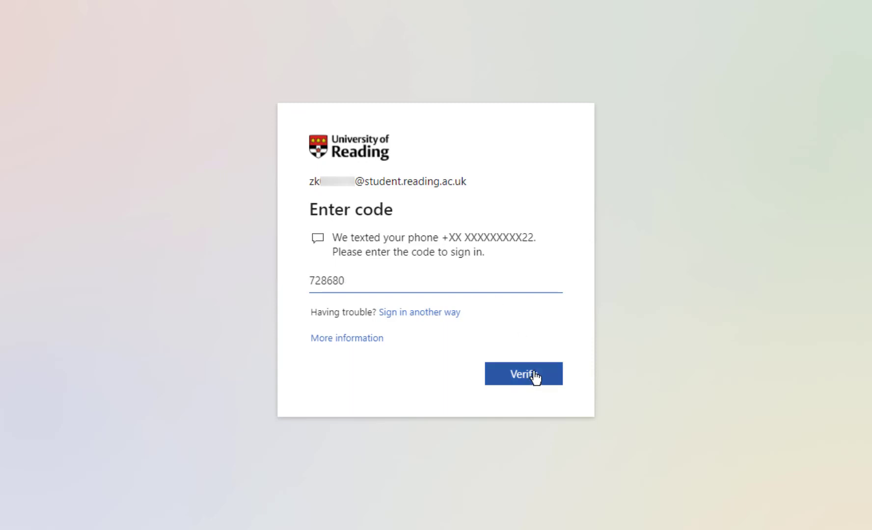
left_click(534, 378)
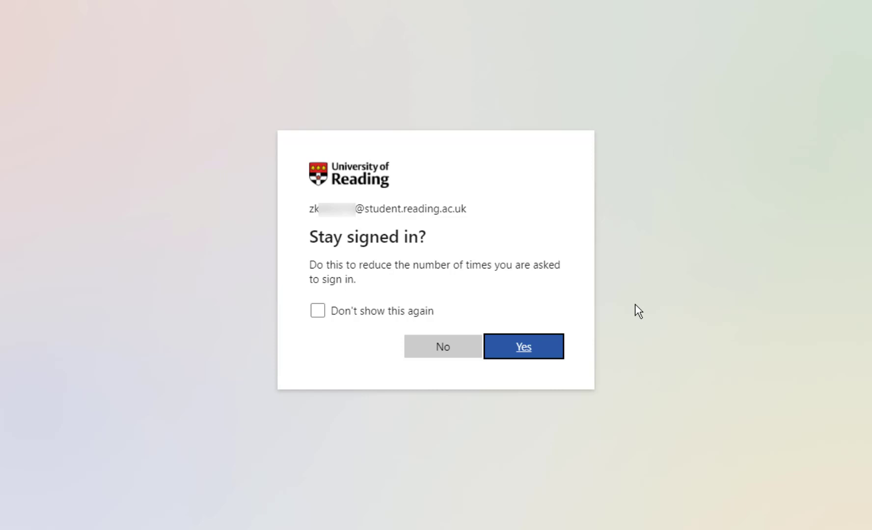
Answer Yes to the Microsoft 'Stay signed in?' prompt
key("Return")
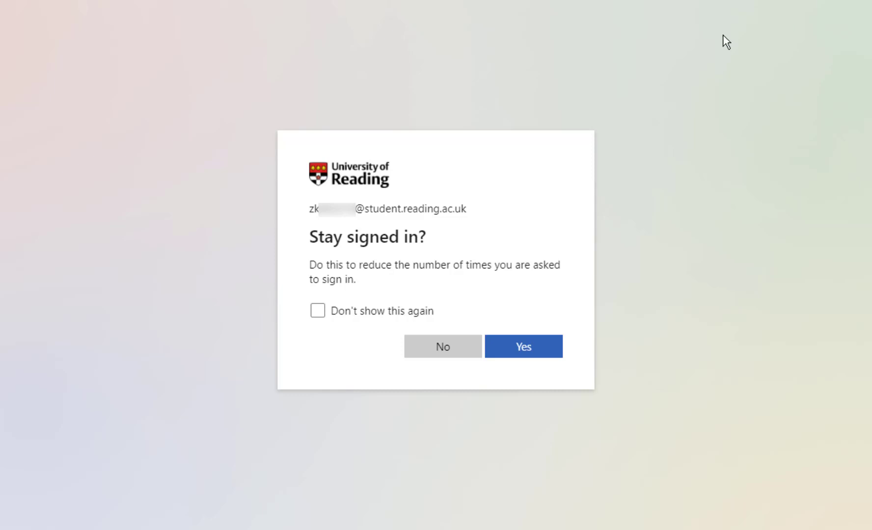
left_click(529, 356)
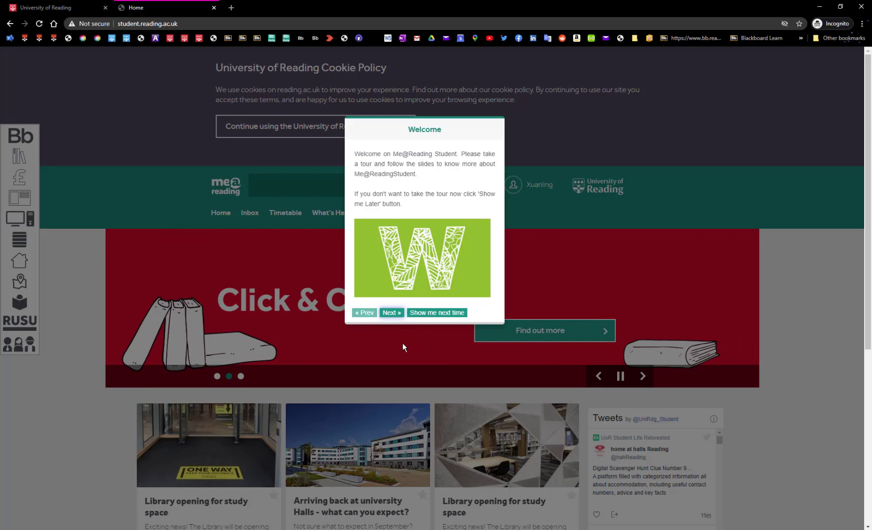
Close the Me@Reading welcome tour popup
left_click(396, 313)
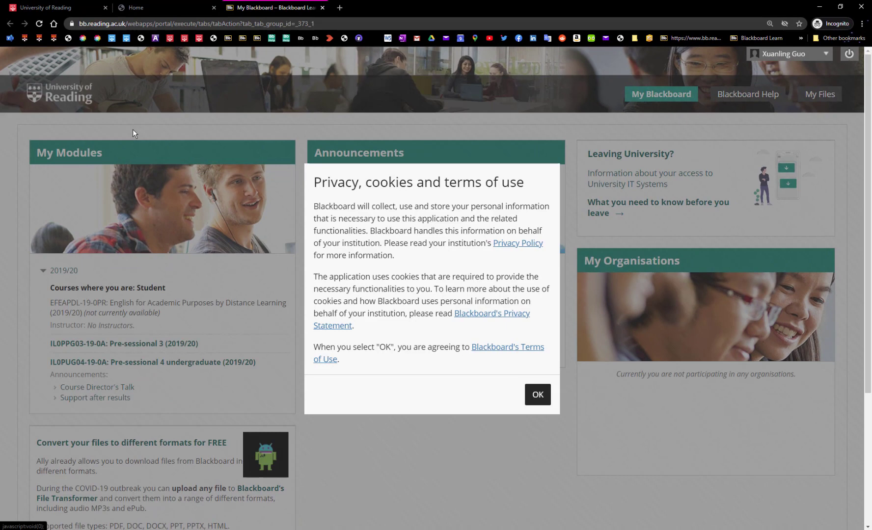
Accept Blackboard's 'Privacy, cookies and terms of use' notice with OK
left_click(538, 396)
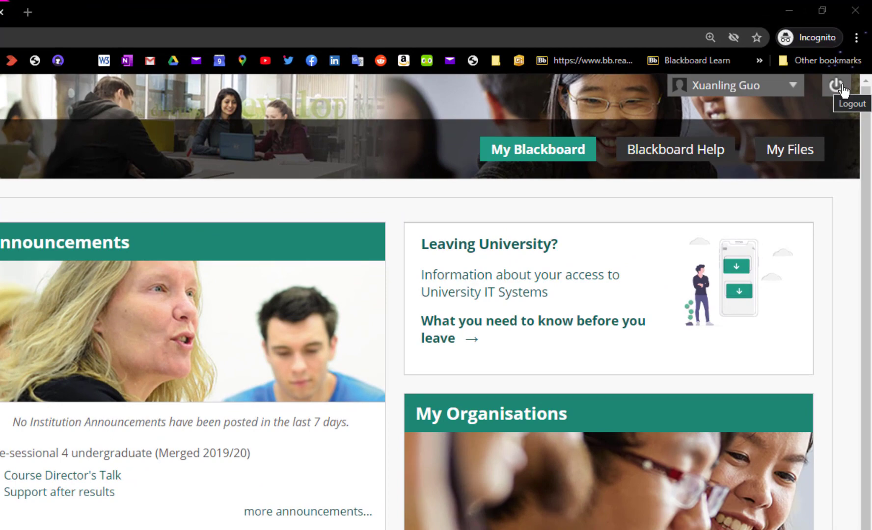
Log out of Blackboard Learn using the top-right power icon
left_click(840, 87)
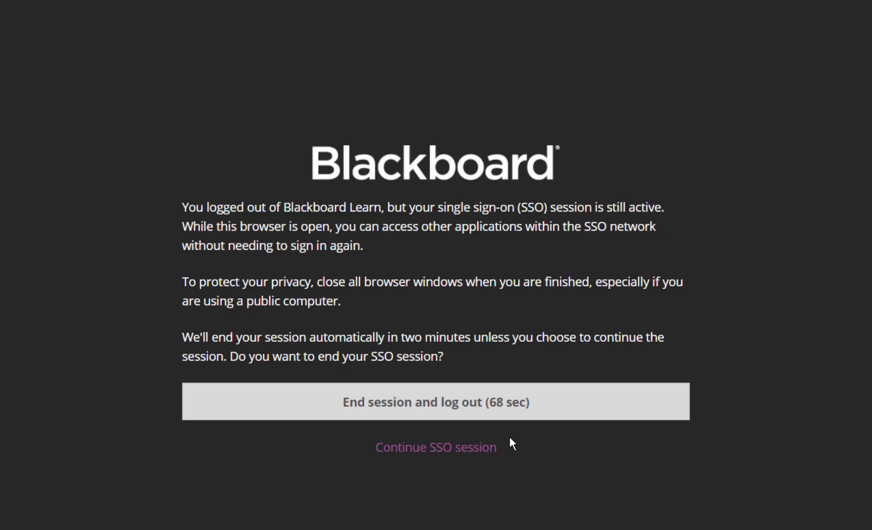
Keep the SSO session, return to the Me@Reading Home tab, and close its welcome tour
left_click(454, 449)
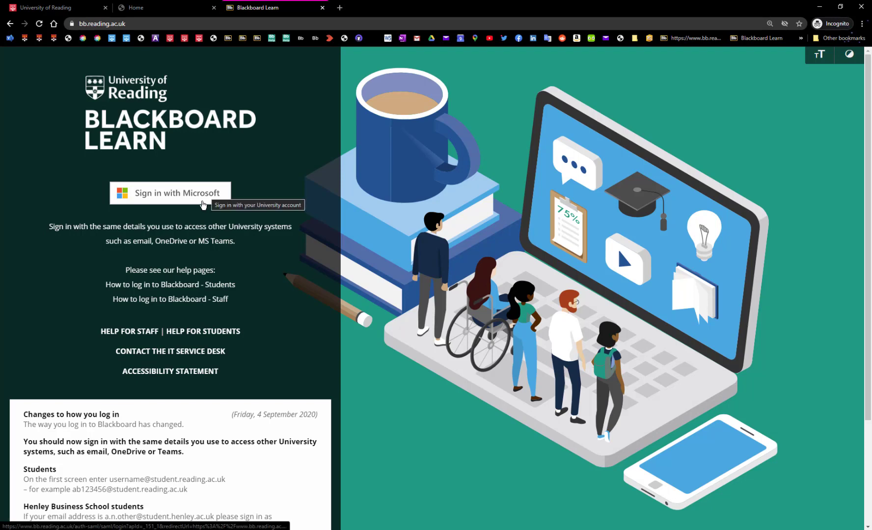
left_click(194, 5)
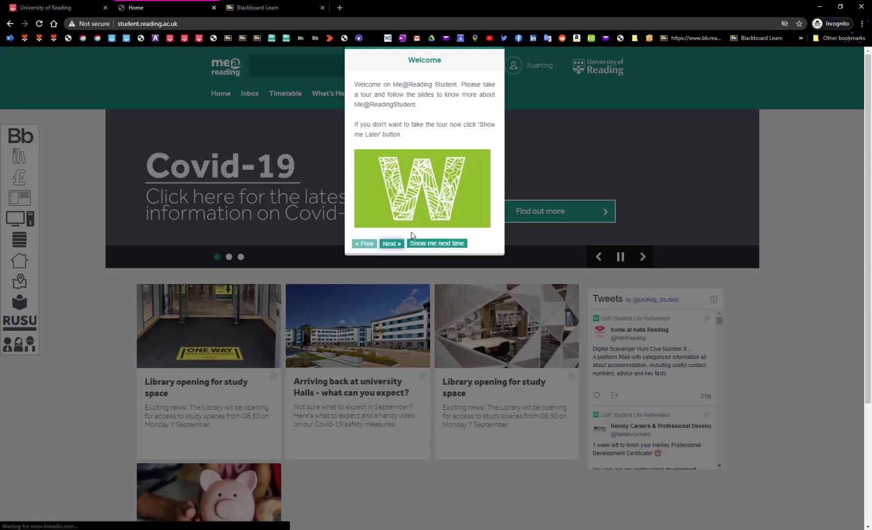
left_click(435, 246)
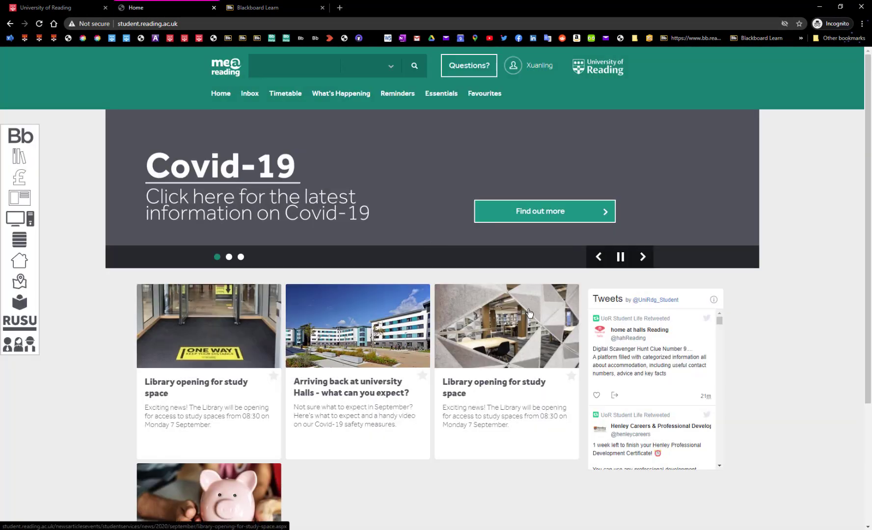